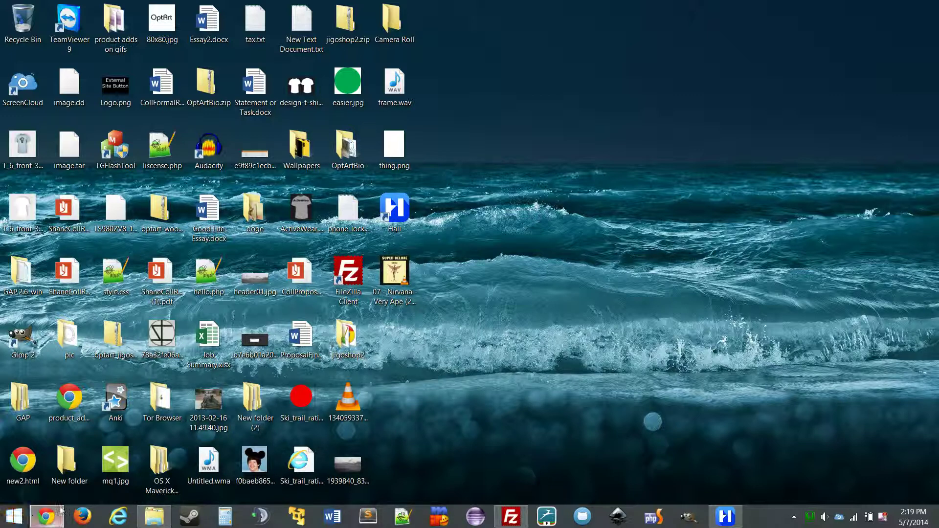
# Maximize the jigoshop site folder window and open wp-config.php in Notepad++
pyautogui.click(154, 517)
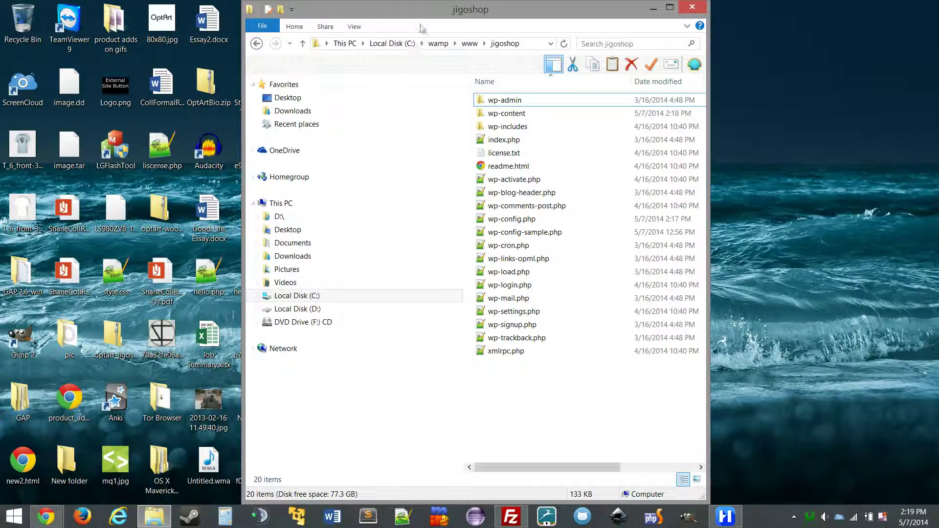
pyautogui.moveTo(423, 9); pyautogui.dragTo(388, 6)
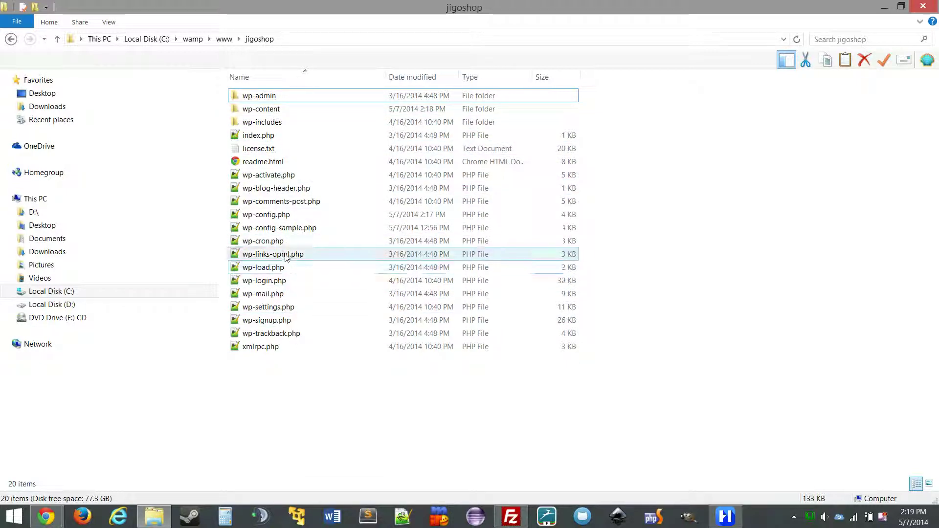
pyautogui.click(287, 219)
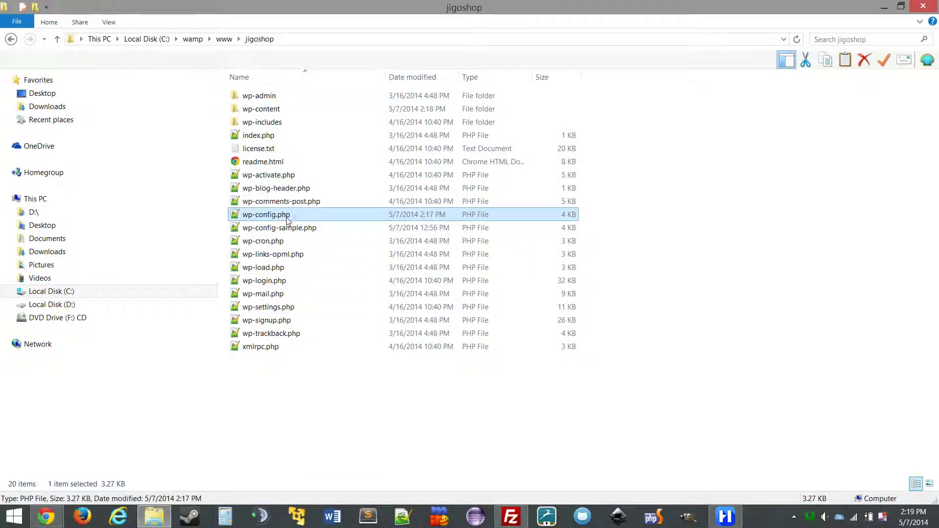
pyautogui.doubleClick(313, 218)
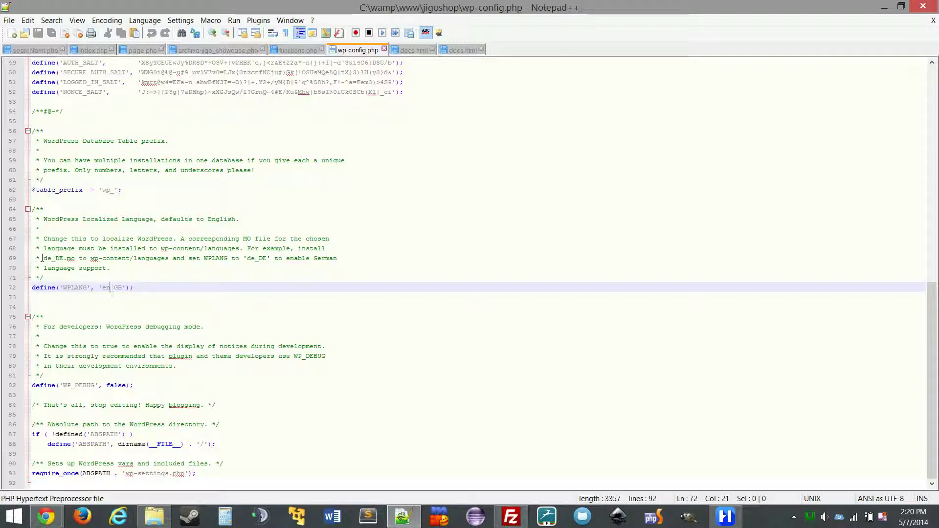
# Retype the WPLANG value on line 72 as 'en_GB' and save wp-config.php
pyautogui.doubleClick(106, 287)
pyautogui.press('Delete')
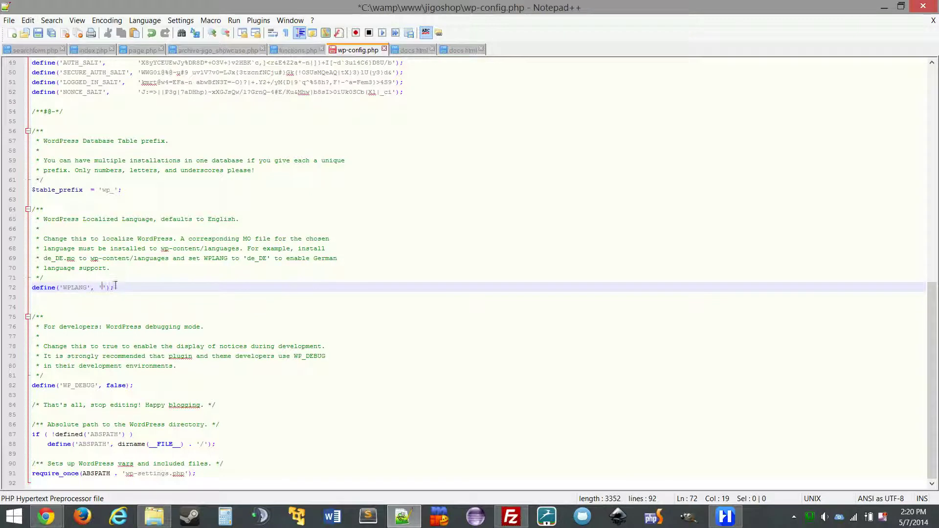
pyautogui.click(127, 289)
pyautogui.click(102, 289)
pyautogui.write('en_GB')
pyautogui.click(145, 287)
pyautogui.click(38, 33)
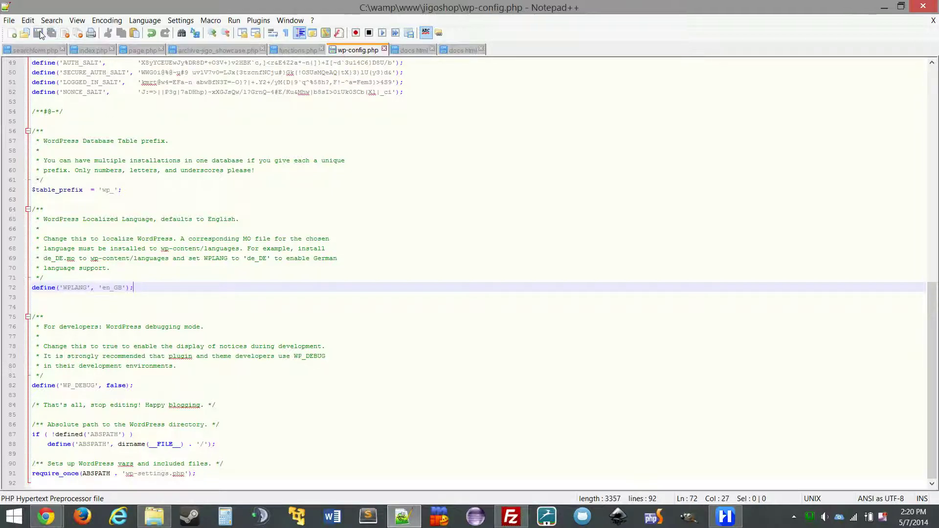
# Minimize Notepad++ and the folder window and switch to the WordPress Localization browser window
pyautogui.click(884, 8)
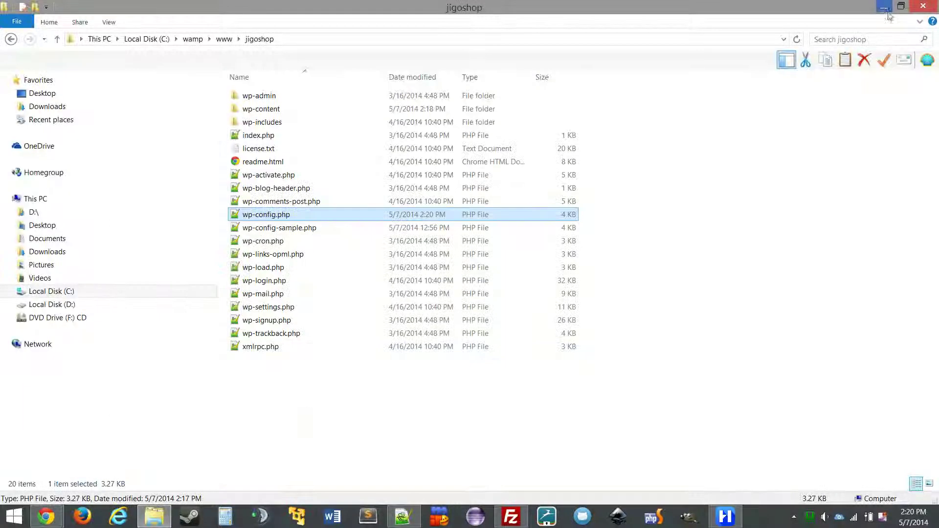
pyautogui.click(884, 8)
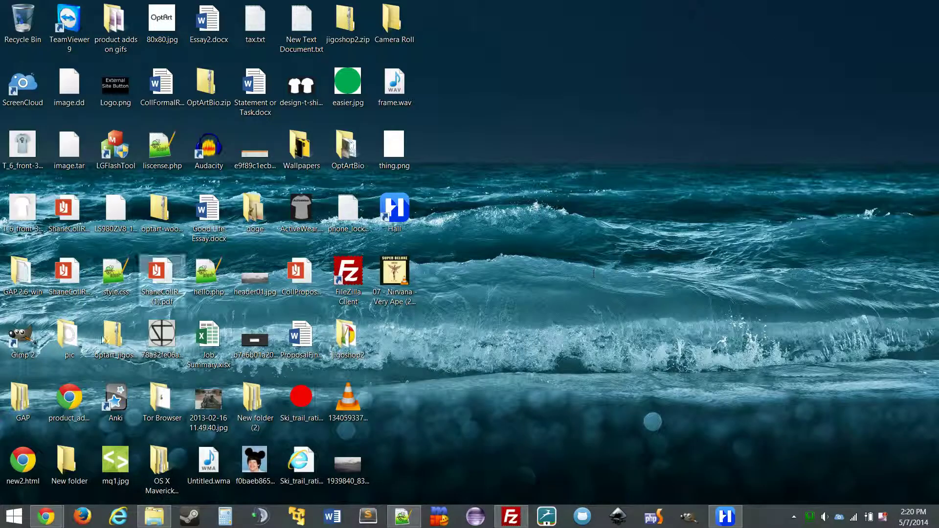
pyautogui.click(45, 520)
pyautogui.click(78, 450)
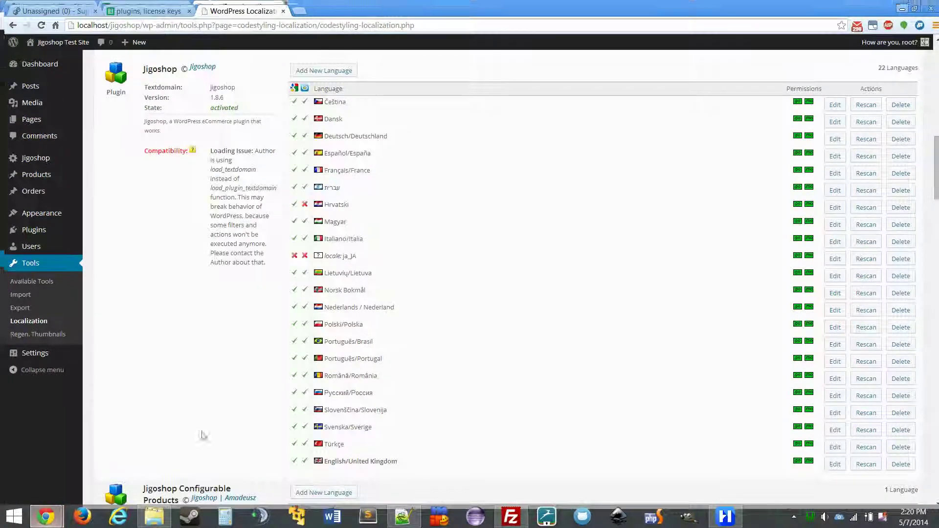
pyautogui.scroll(10, 103, 293)
# Go from the Jigoshop Test Site front page to the admin Installed Plugins list
pyautogui.click(58, 38)
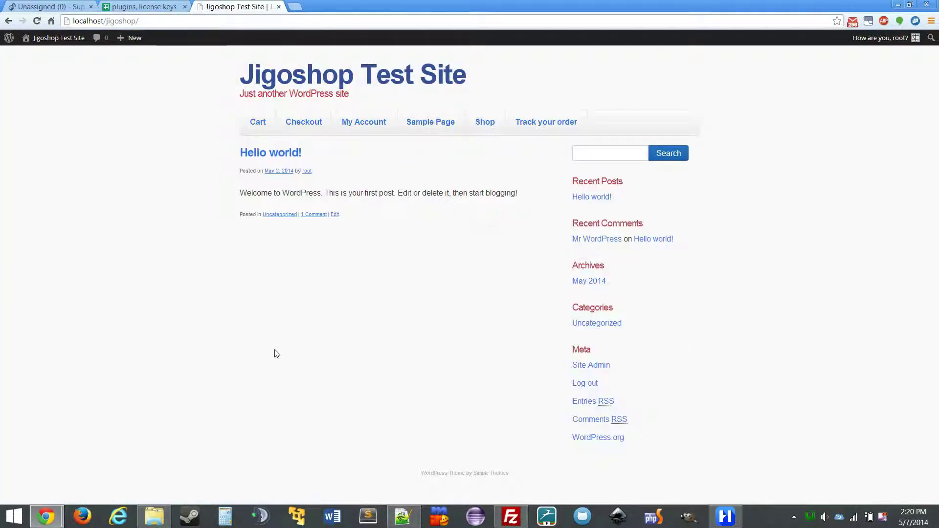
pyautogui.click(9, 39)
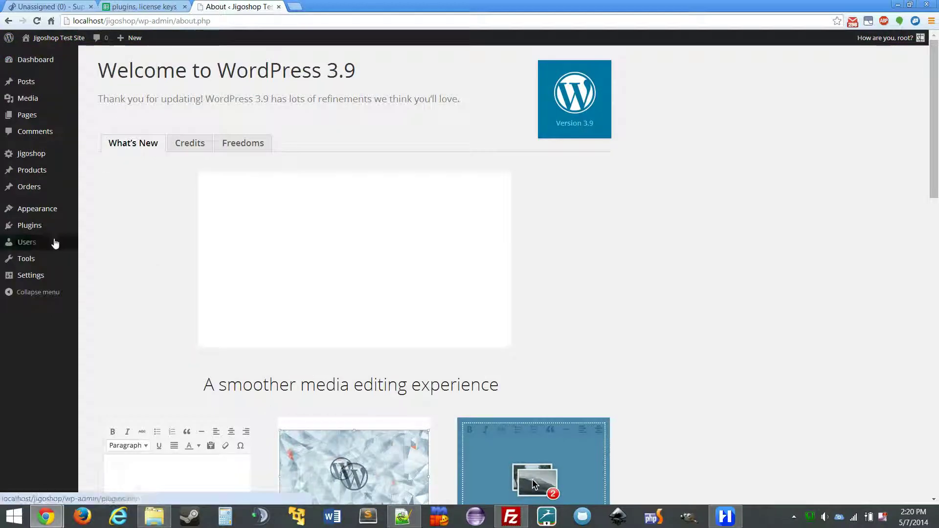
pyautogui.click(49, 232)
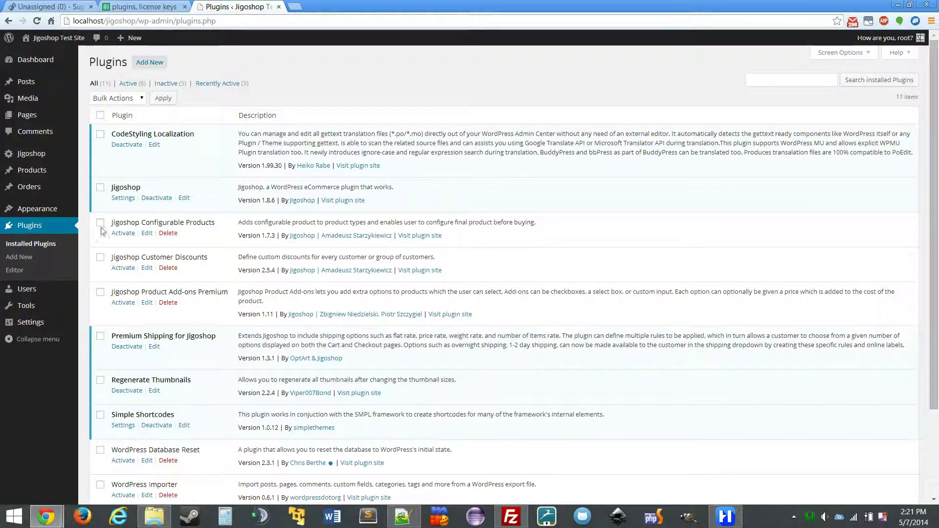
pyautogui.moveTo(72, 311)
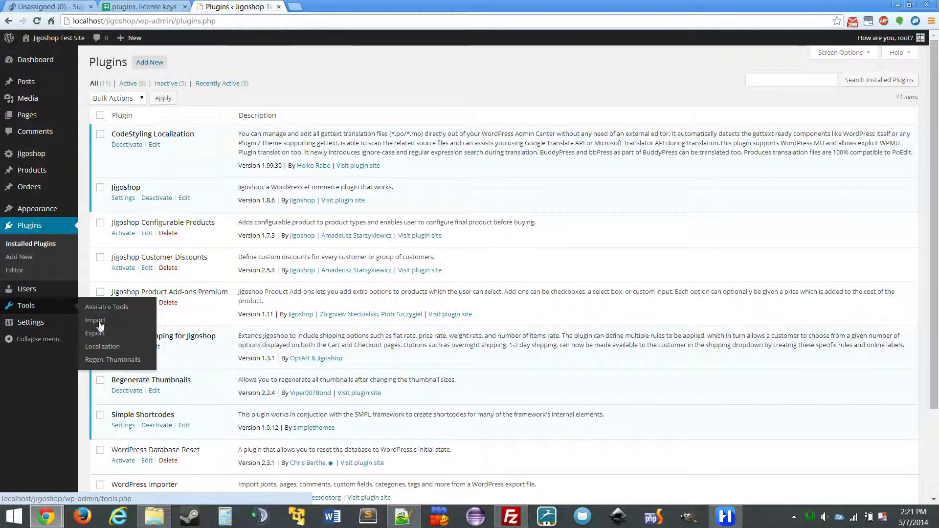
# Open the Localization language files page and scroll to the Jigoshop block
pyautogui.click(41, 314)
pyautogui.moveTo(45, 325)
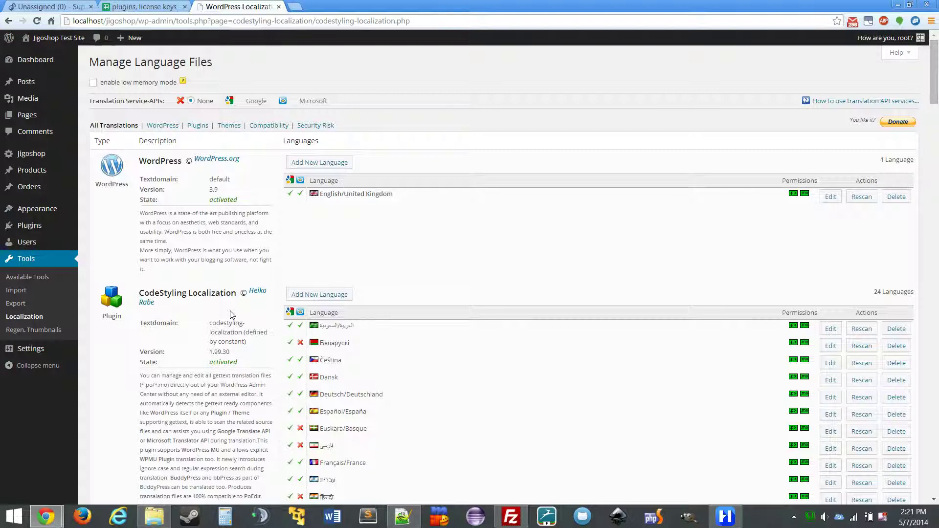
pyautogui.scroll(-10, 220, 328)
pyautogui.scroll(-3, 213, 336)
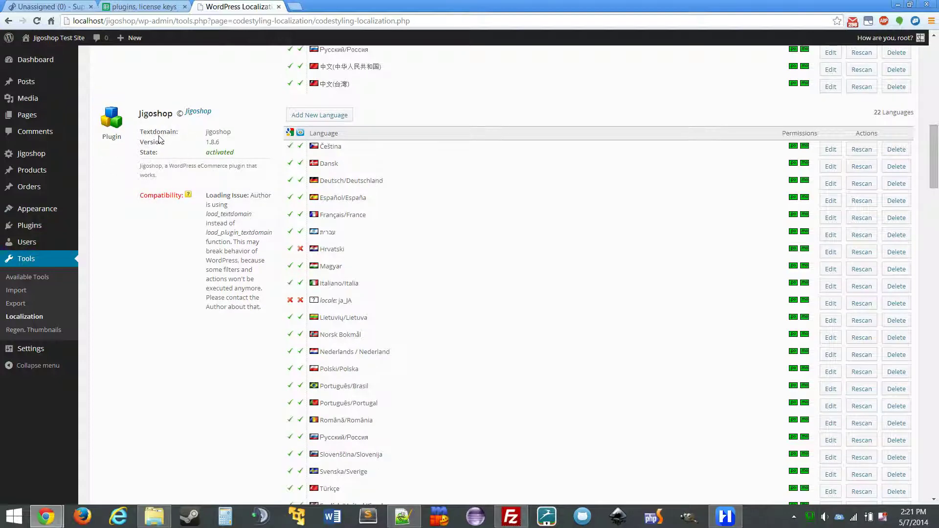
pyautogui.scroll(-1, 359, 233)
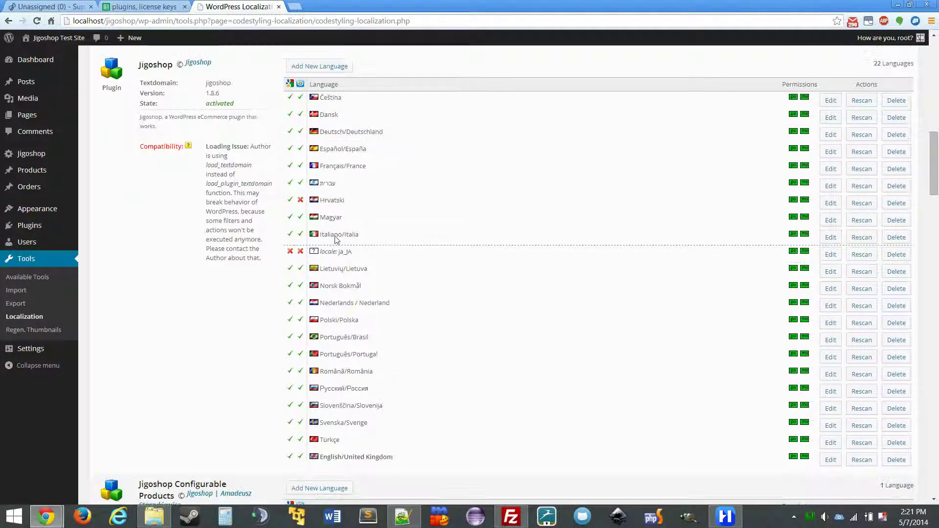
pyautogui.scroll(1, 333, 218)
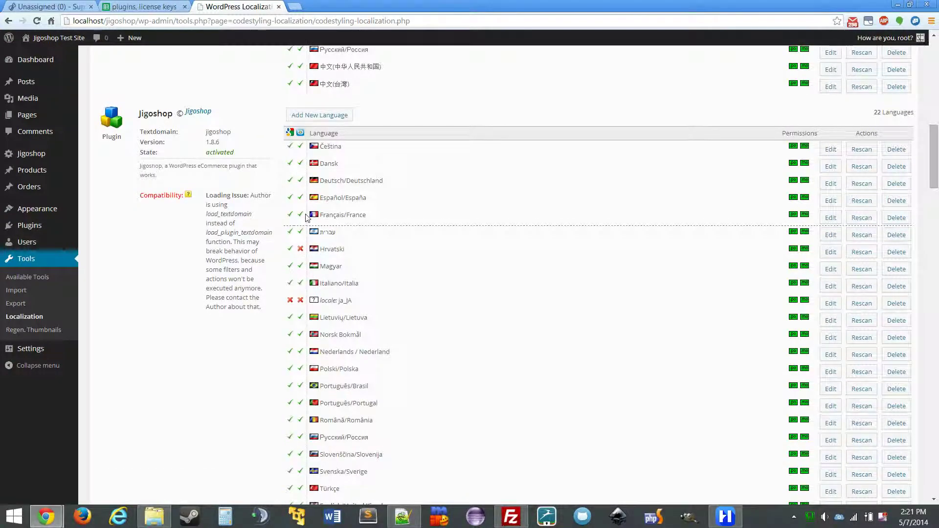
pyautogui.scroll(-1, 313, 218)
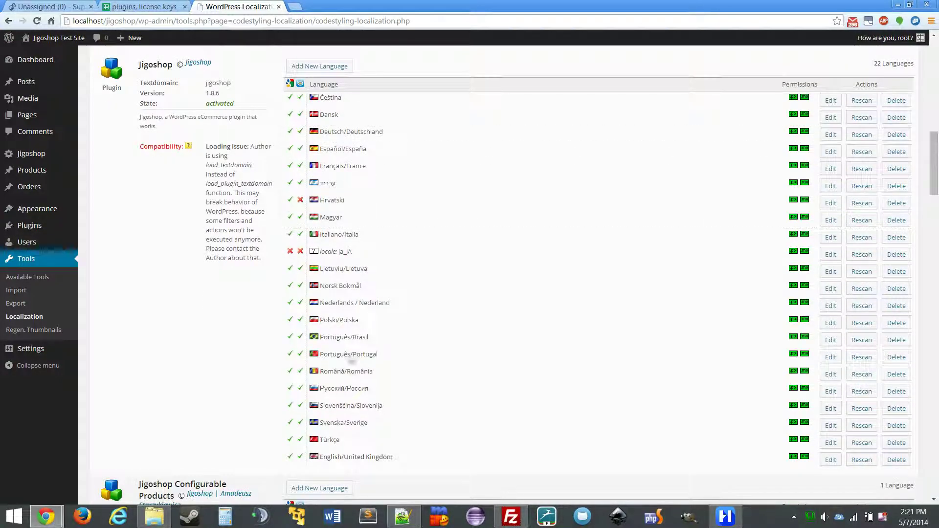
# Delete Jigoshop's English/United Kingdom language files
pyautogui.click(898, 460)
pyautogui.click(464, 286)
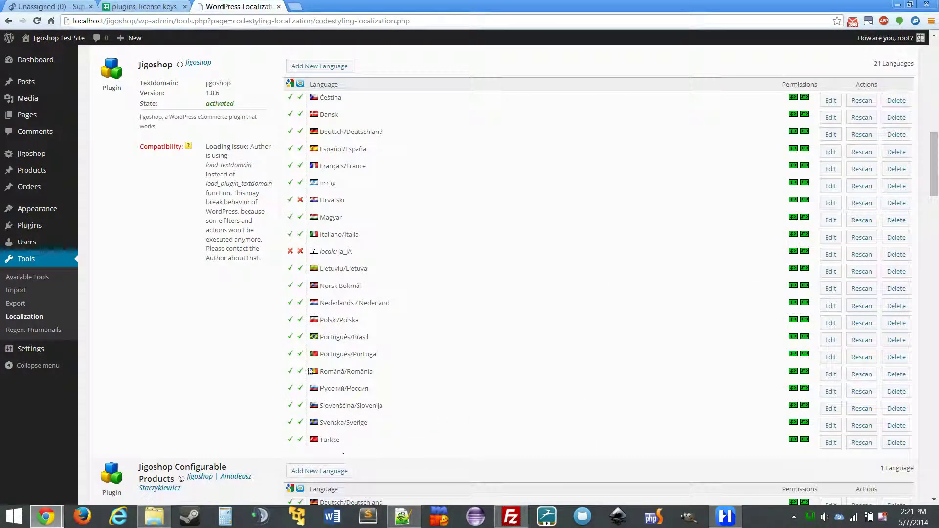
pyautogui.scroll(1, 334, 272)
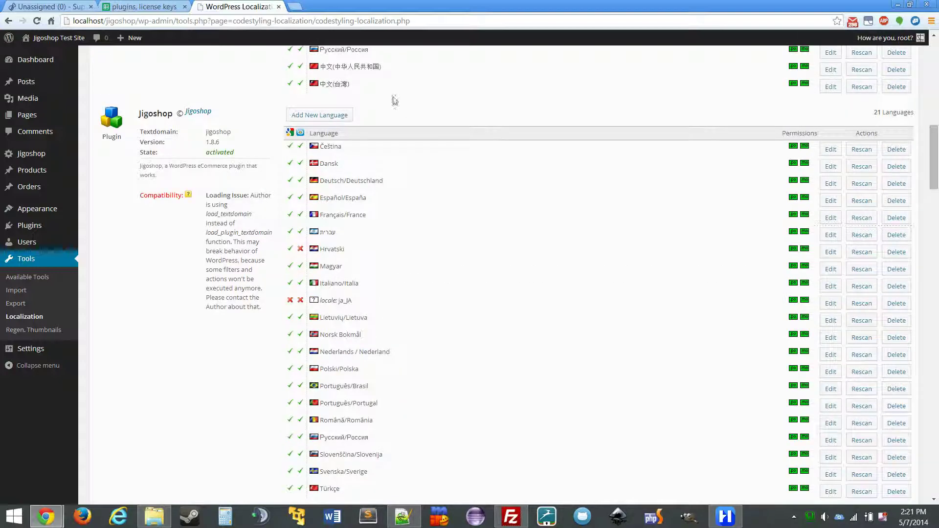
# Create a new English/United Kingdom (en_GB) po-file for Jigoshop
pyautogui.click(332, 118)
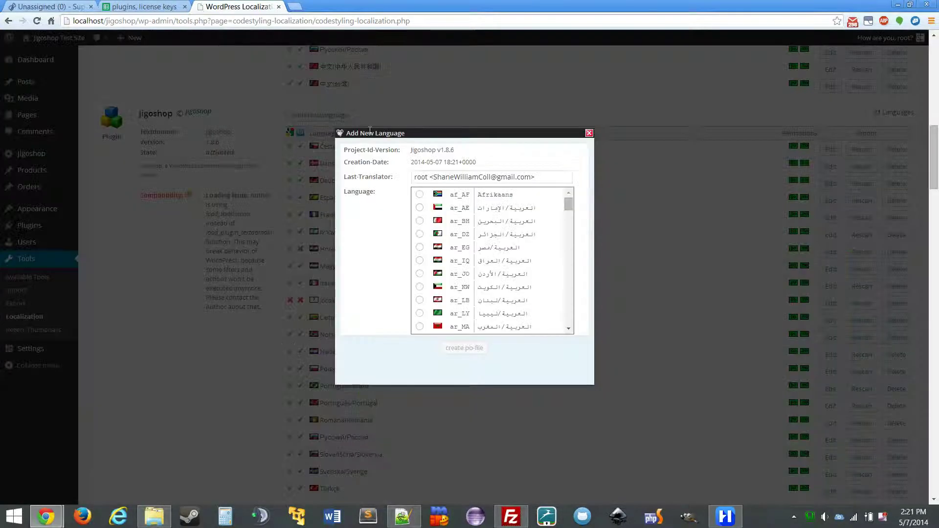
pyautogui.moveTo(567, 208); pyautogui.dragTo(569, 233)
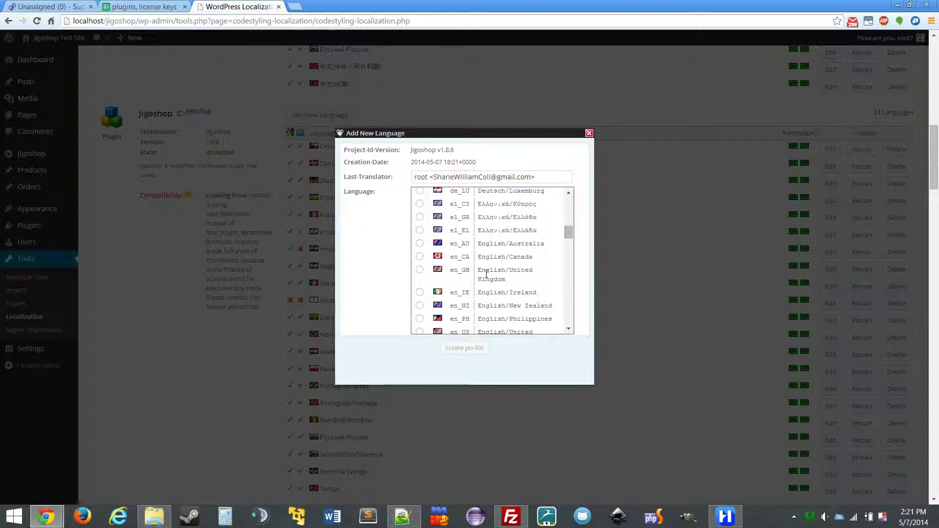
pyautogui.click(420, 271)
pyautogui.click(469, 350)
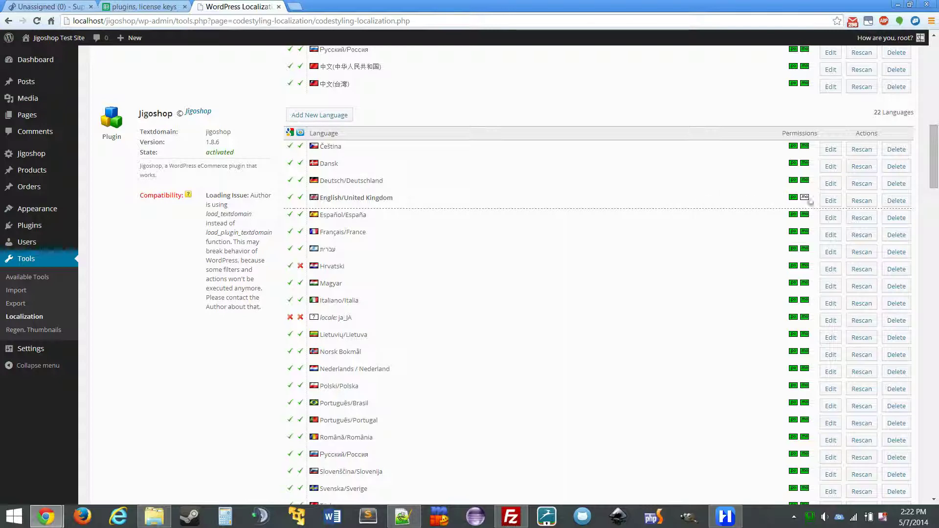
# Rescan the 246 Jigoshop PHP source files for English/United Kingdom and close the finished scan
pyautogui.click(861, 201)
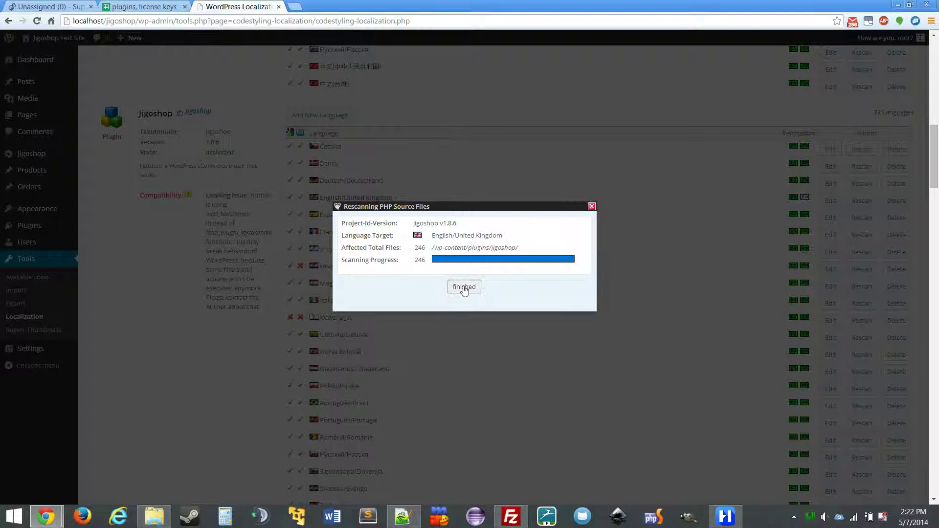
pyautogui.click(463, 286)
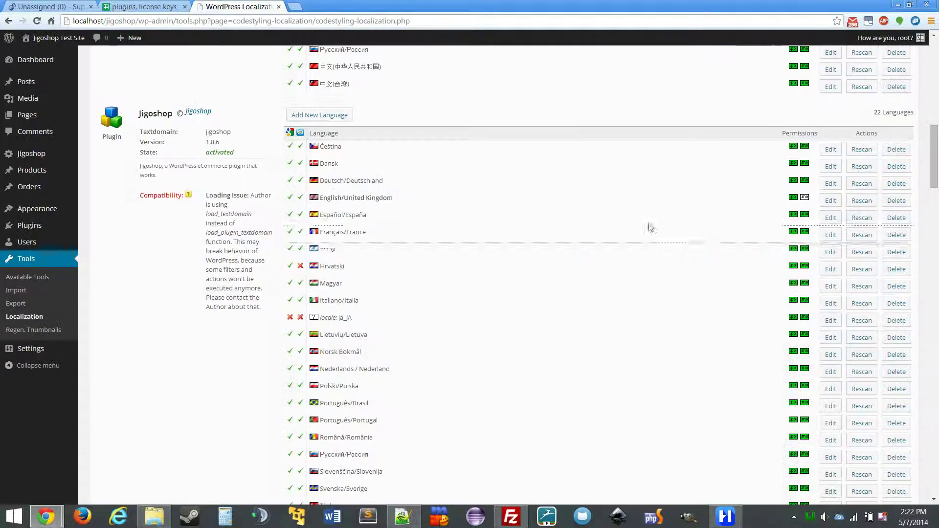
# Open the en_GB translation file, generate its mo-file, and locate the 'That attribute already exists' string
pyautogui.click(831, 200)
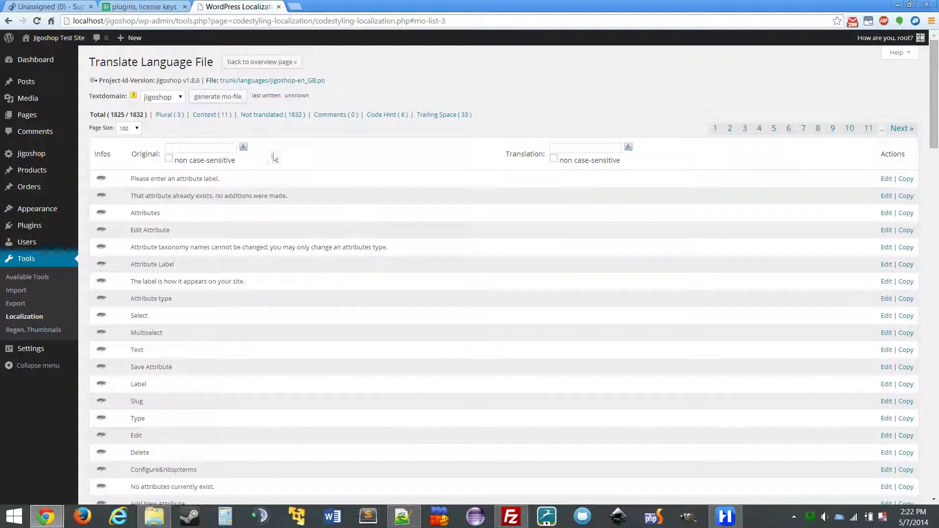
pyautogui.click(210, 100)
pyautogui.click(189, 149)
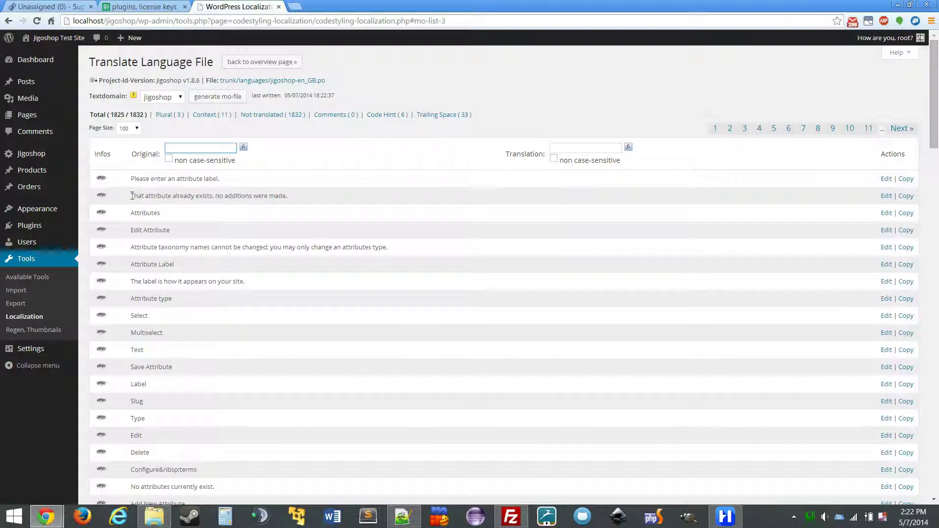
pyautogui.moveTo(130, 195); pyautogui.dragTo(300, 194)
pyautogui.click(248, 194)
pyautogui.click(198, 148)
pyautogui.click(190, 196)
# Translate 'That attribute already exists, no additions were made.' as '...no additions were completed.' and save
pyautogui.click(886, 196)
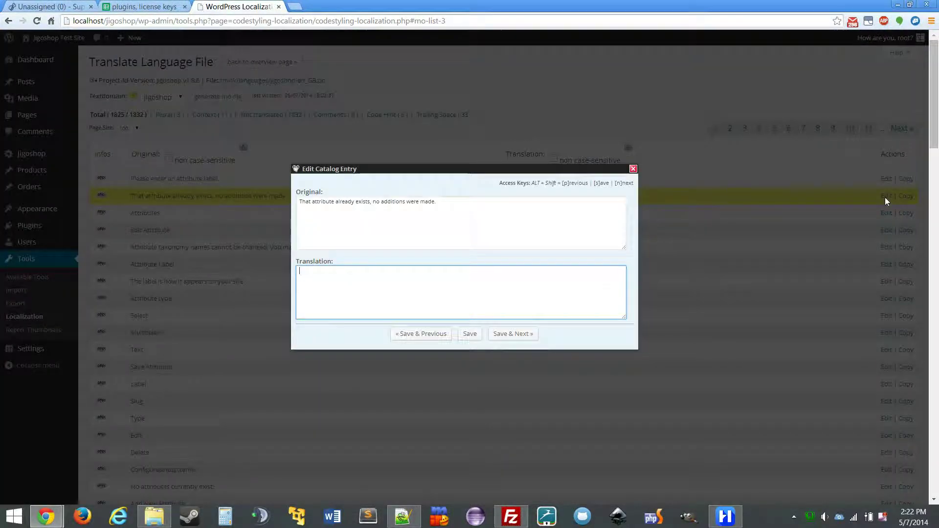
pyautogui.doubleClick(306, 202)
pyautogui.moveTo(347, 200); pyautogui.dragTo(436, 202)
pyautogui.tripleClick(430, 203)
pyautogui.hotkey('ctrl', 'c')
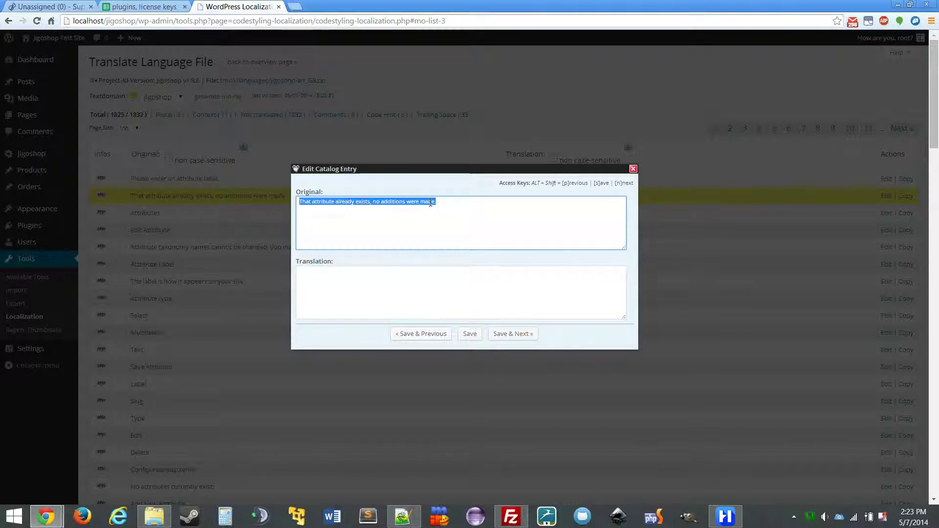
pyautogui.click(373, 279)
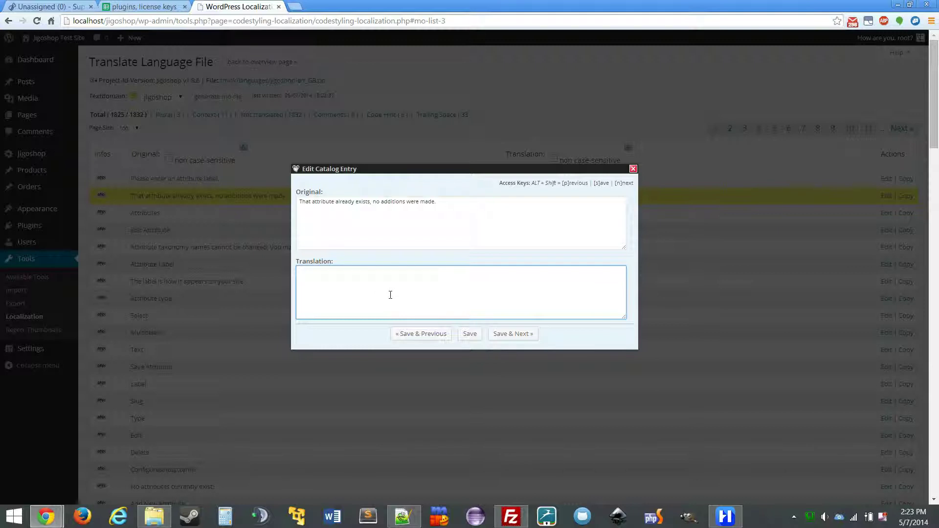
pyautogui.hotkey('ctrl', 'v')
pyautogui.doubleClick(428, 272)
pyautogui.write('co')
pyautogui.click(470, 335)
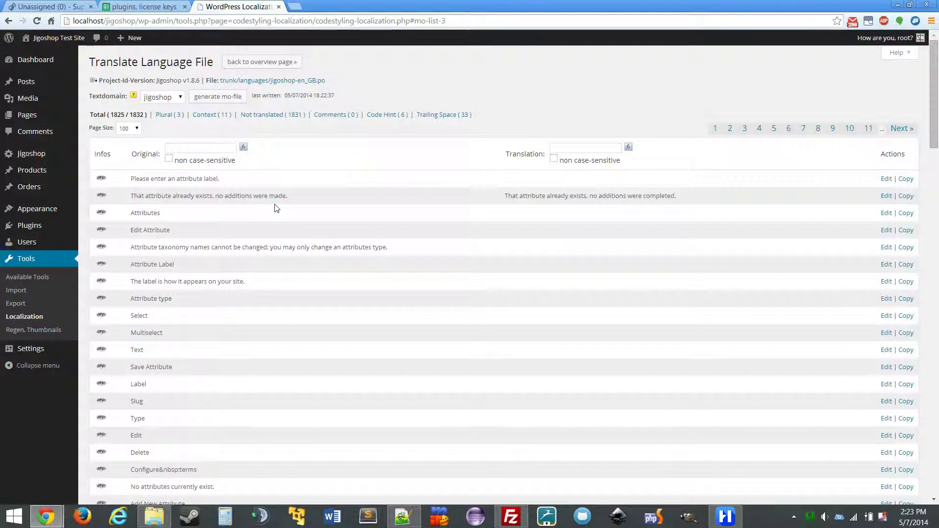
pyautogui.moveTo(128, 197); pyautogui.dragTo(301, 191)
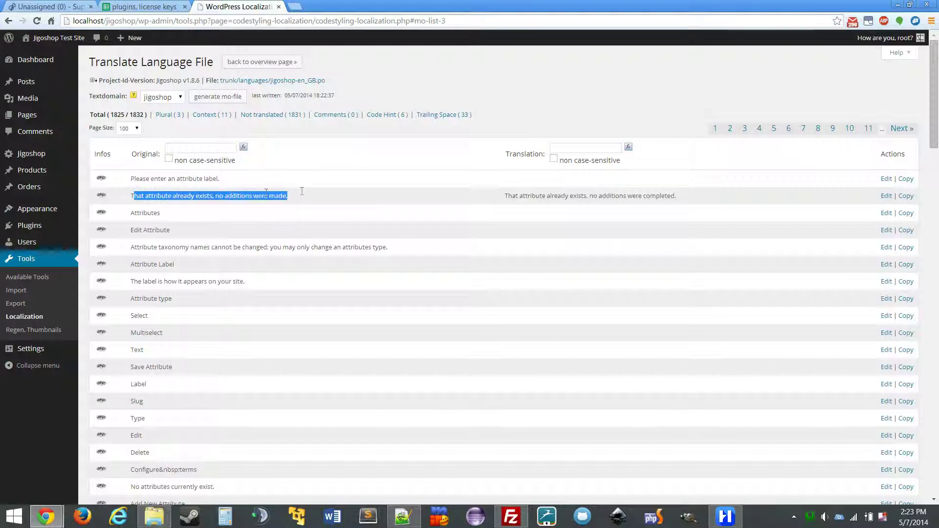
pyautogui.click(440, 198)
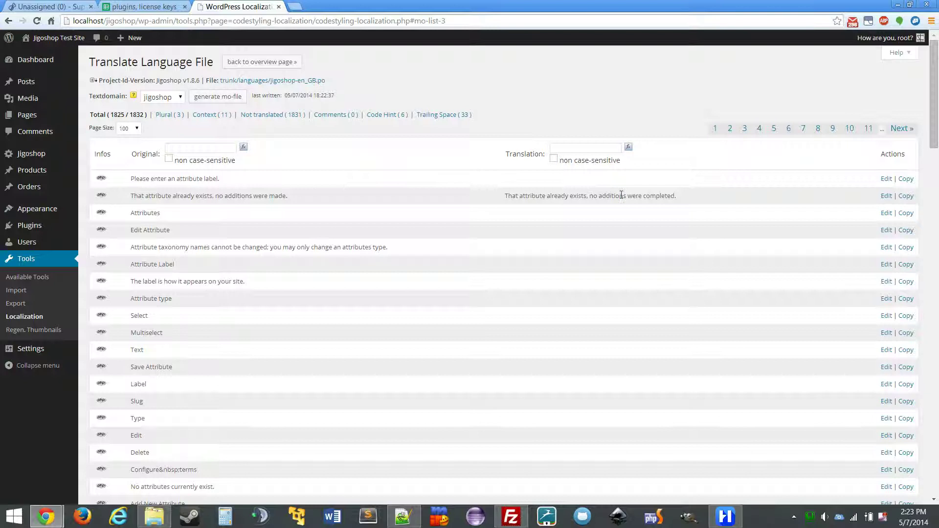